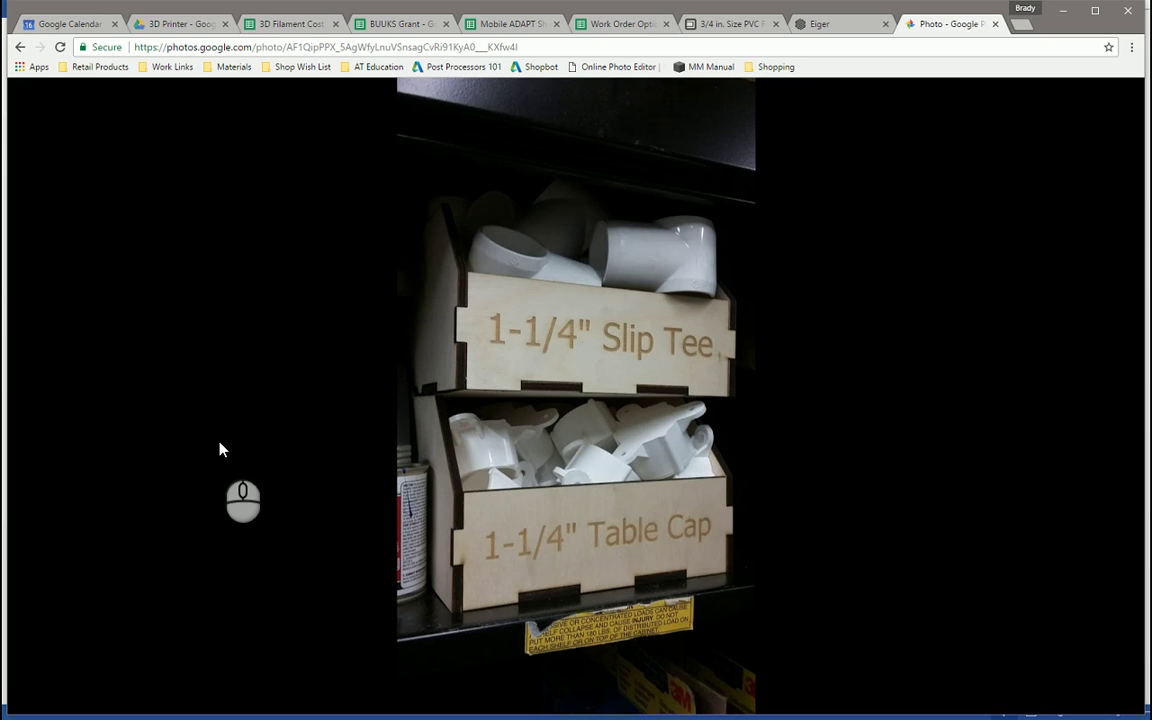
# Step: Advance to another photo of the PVC fitting bins in Google Photos
pyautogui.click(222, 449)
pyautogui.click(222, 449)
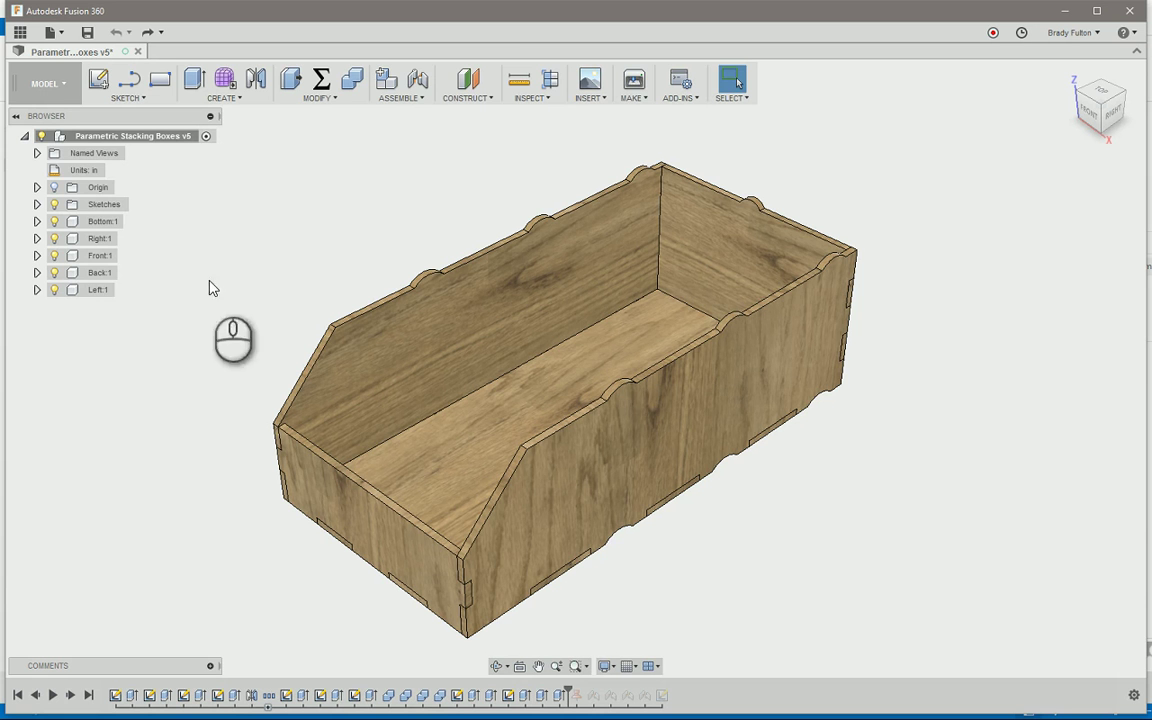
# Step: Turn on the Origin planes and axes, check them from the TOP view, then return Home
pyautogui.click(97, 276)
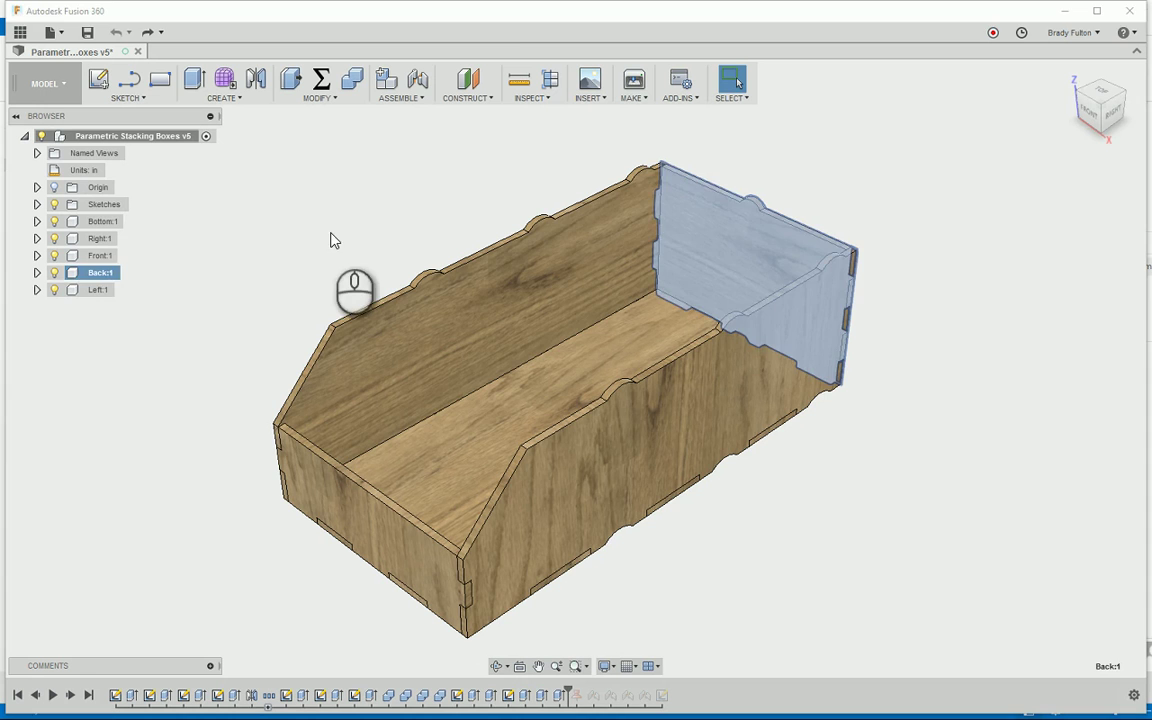
pyautogui.click(341, 203)
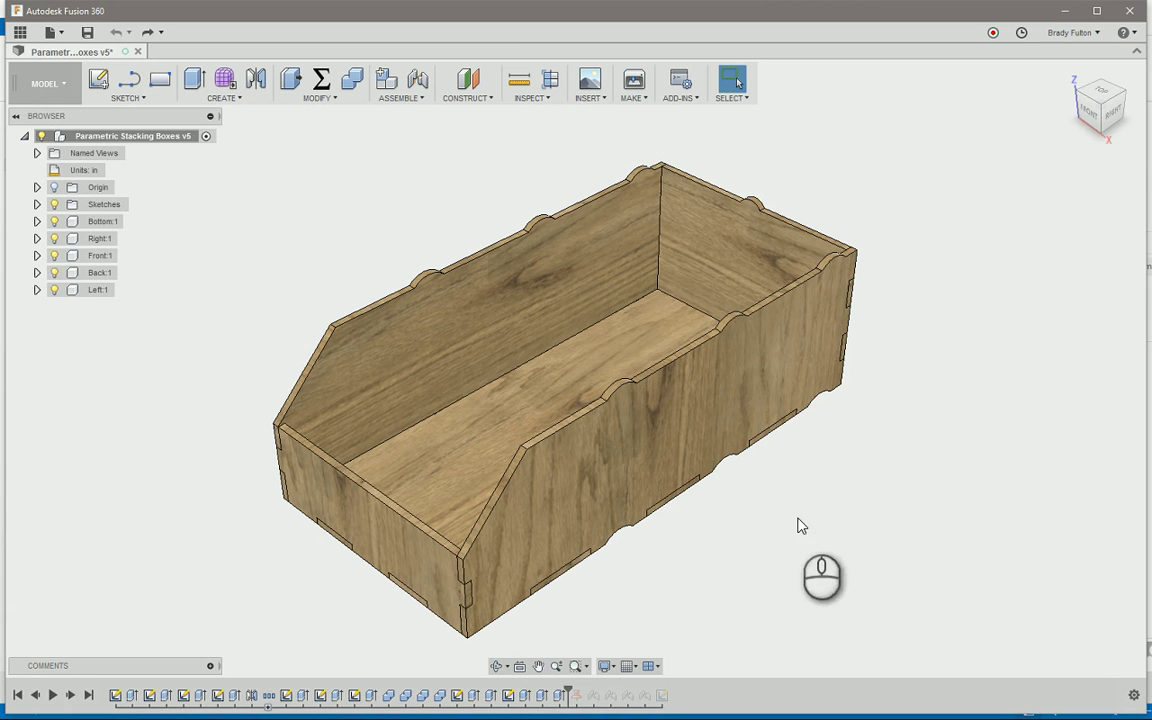
pyautogui.click(60, 190)
pyautogui.click(55, 188)
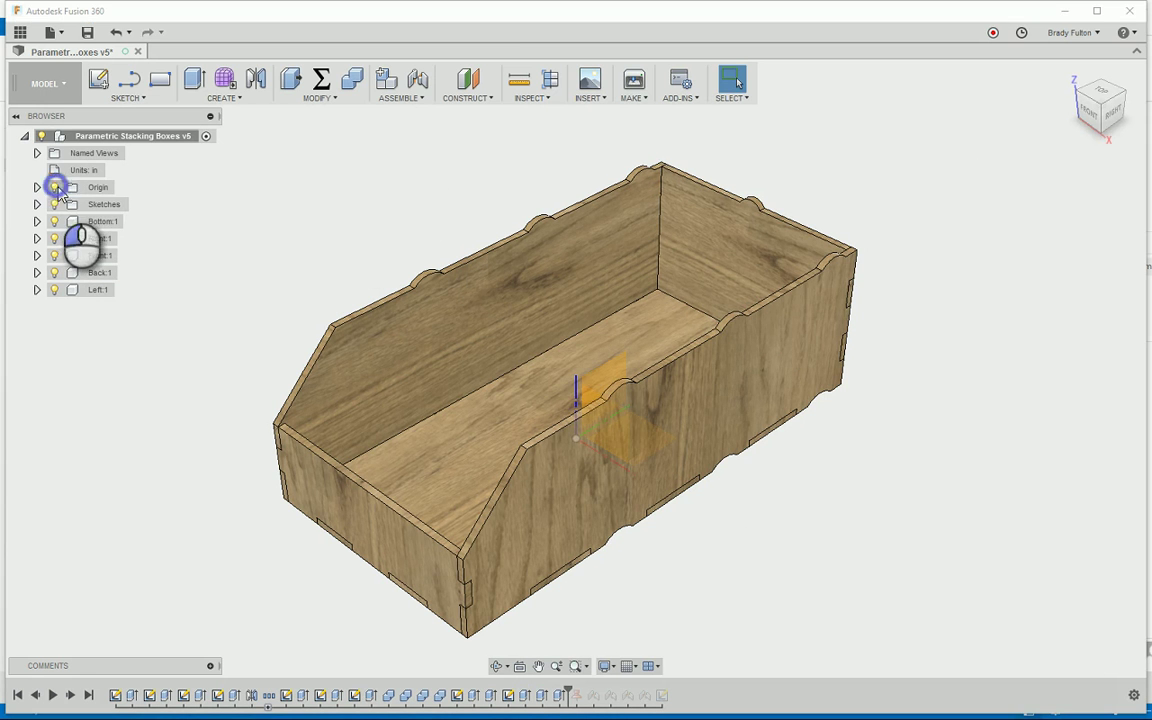
pyautogui.click(1097, 95)
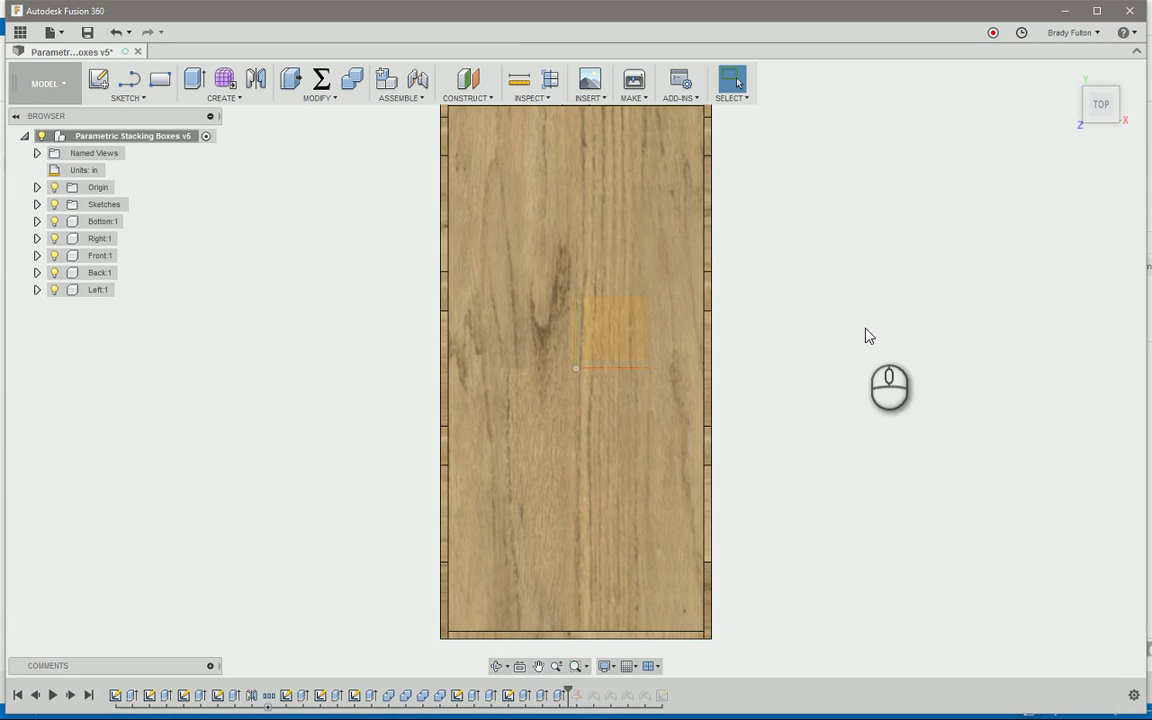
pyautogui.moveTo(867, 334); pyautogui.dragTo(892, 352, button='middle')
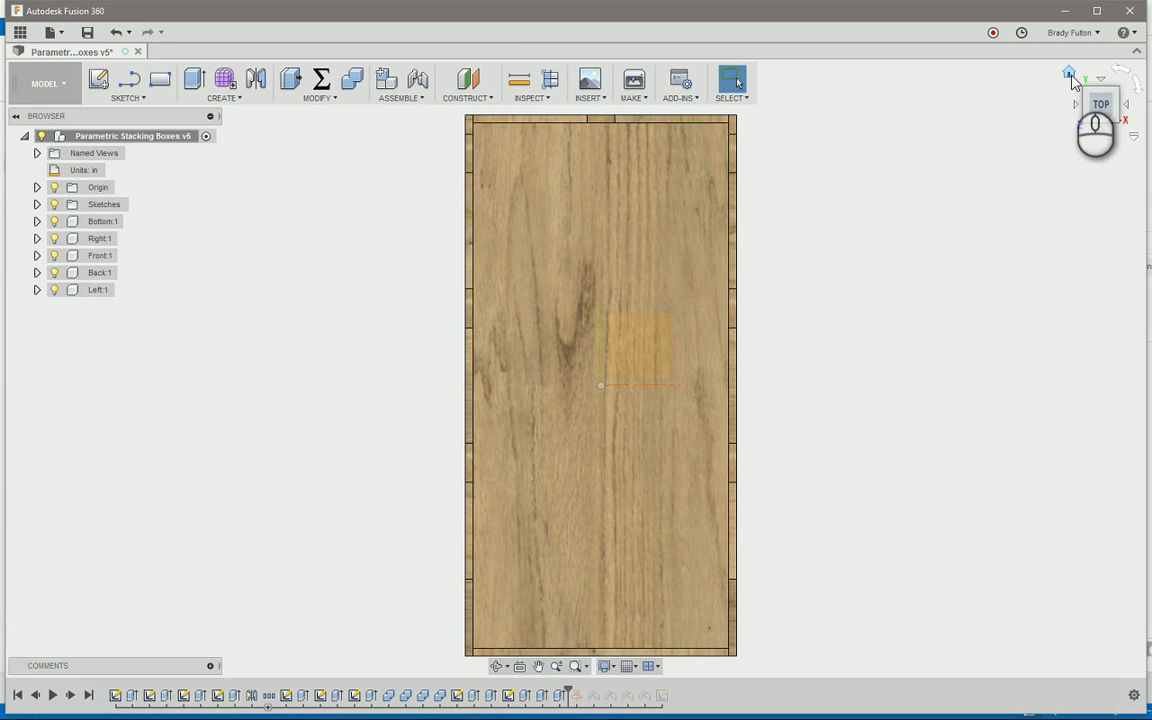
pyautogui.click(1070, 78)
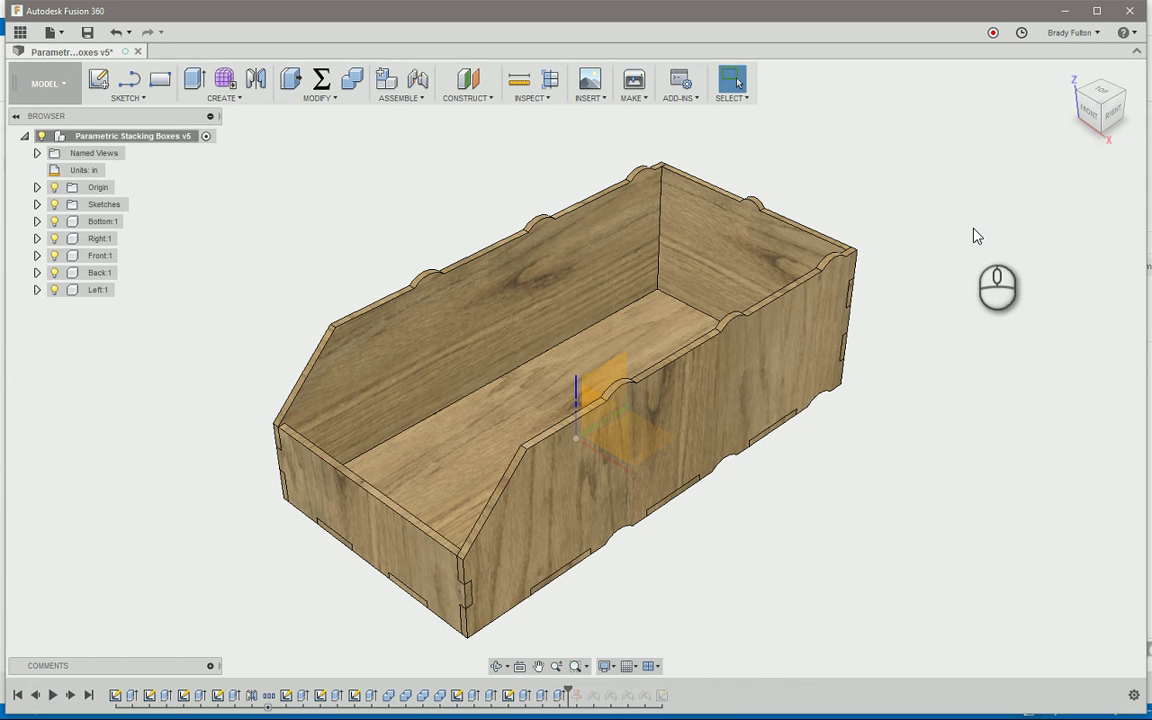
# Step: Undo the origin visibility change, abandoning a stray move command
pyautogui.hotkey('ctrl', 'z')
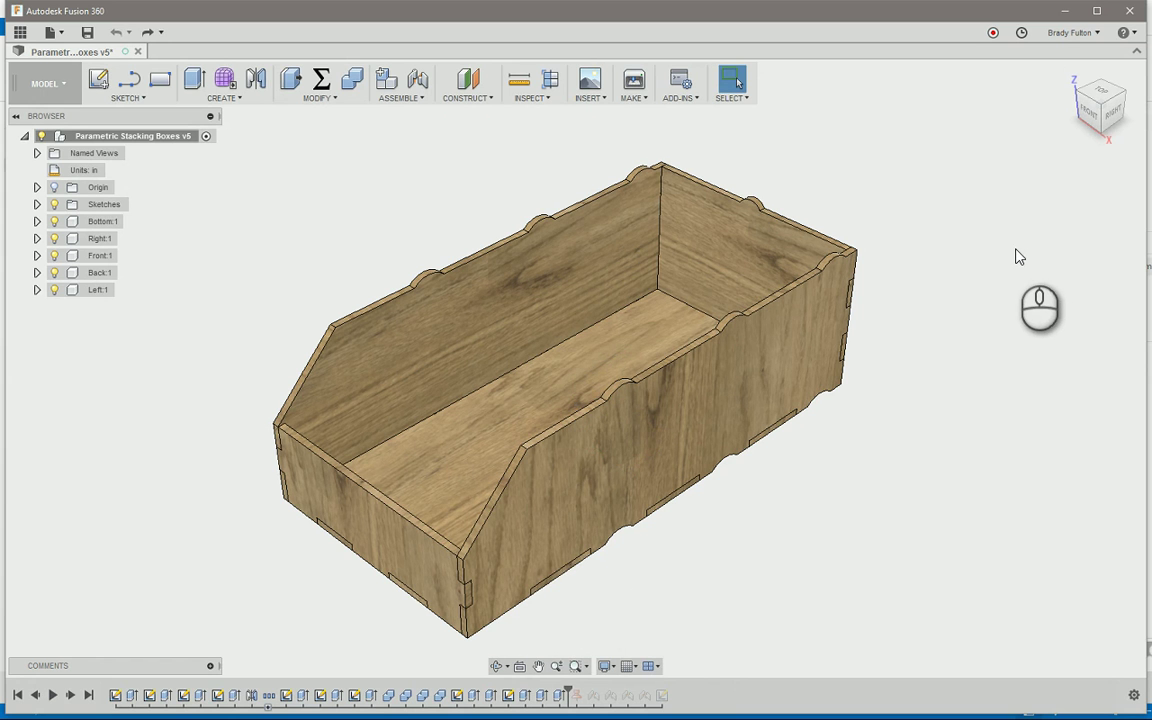
pyautogui.press('m')
pyautogui.press('Escape')
# Step: Start Move/Copy on the Back:1 panel with the direction set to Pick Direction
pyautogui.rightClick(1014, 253)
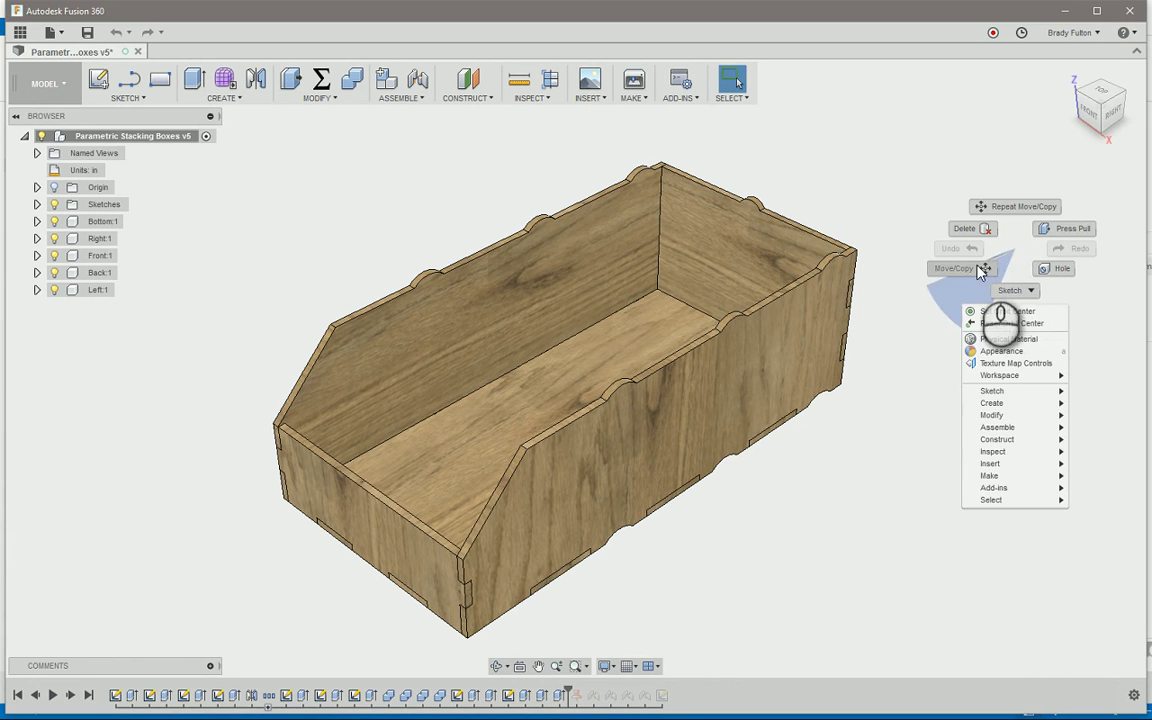
pyautogui.click(986, 269)
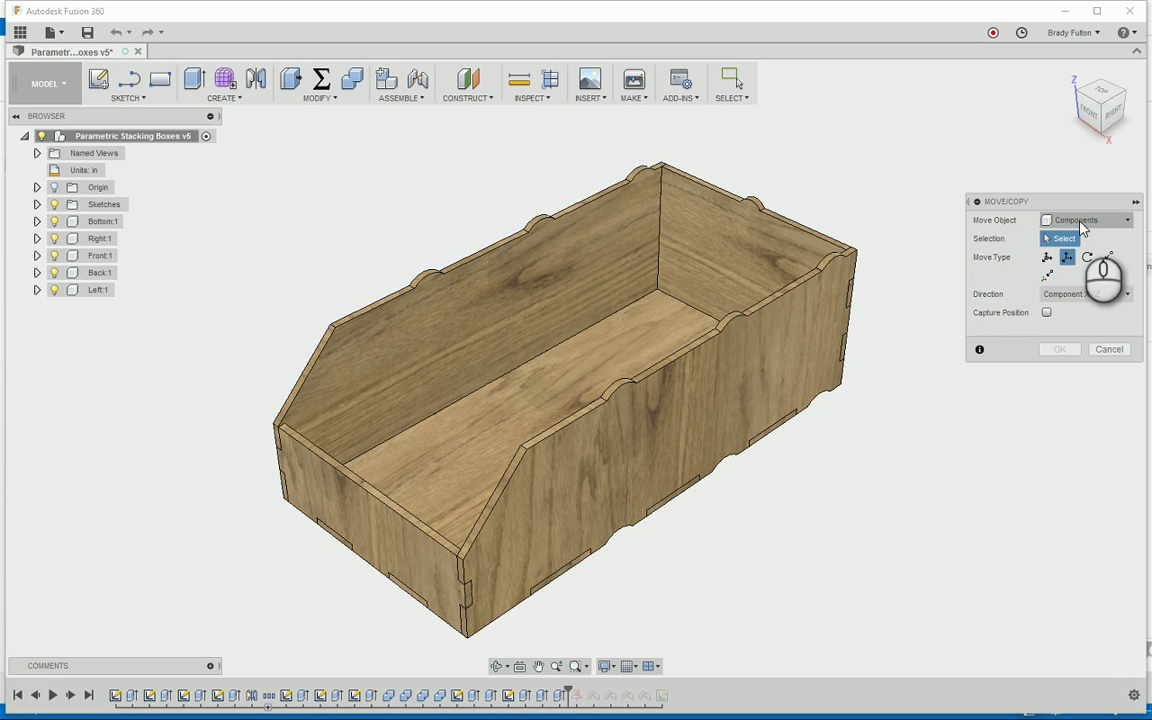
pyautogui.click(779, 246)
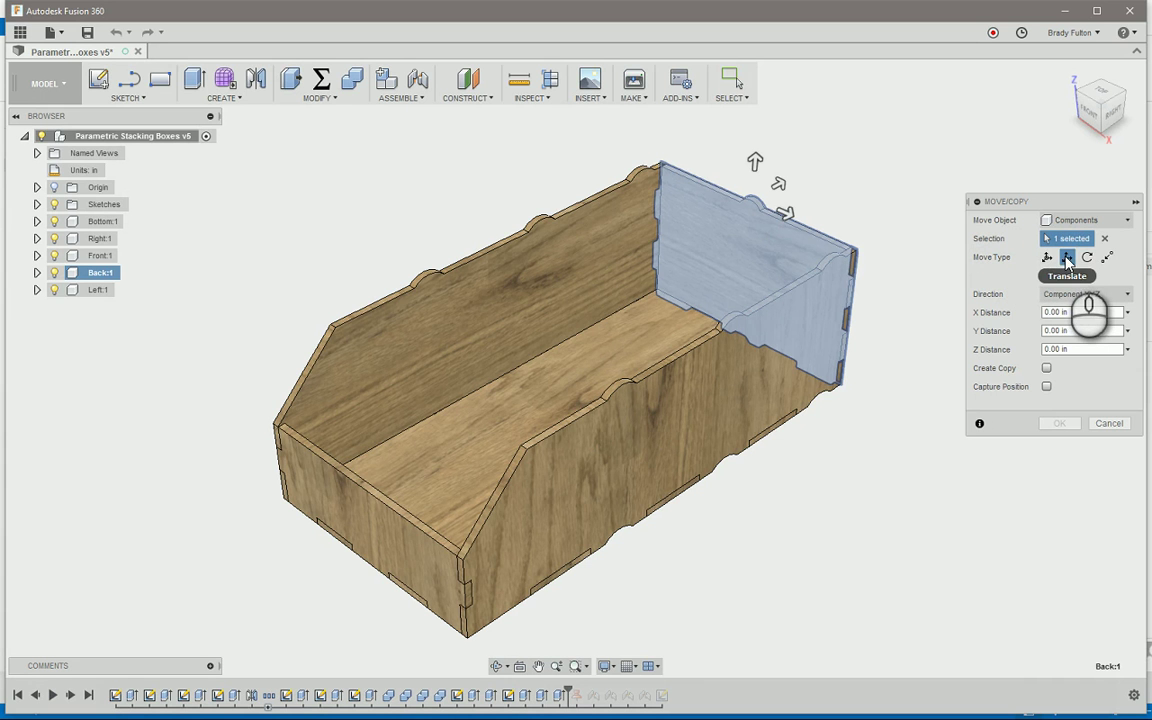
pyautogui.click(1086, 294)
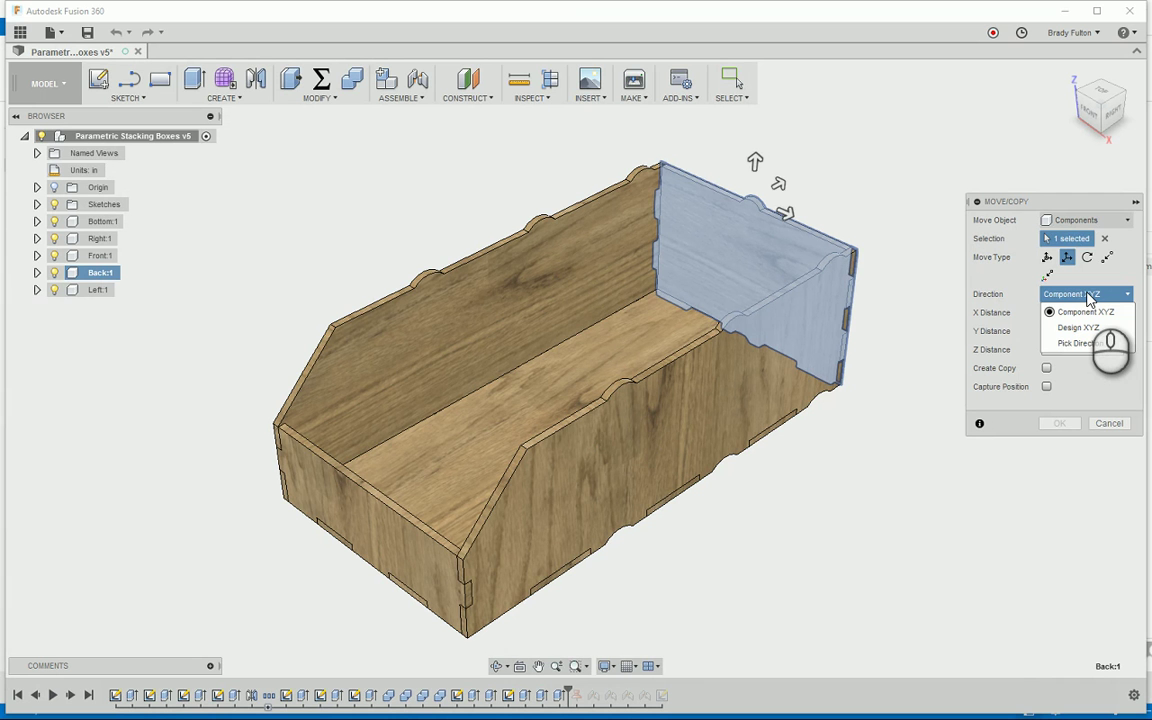
pyautogui.click(1080, 343)
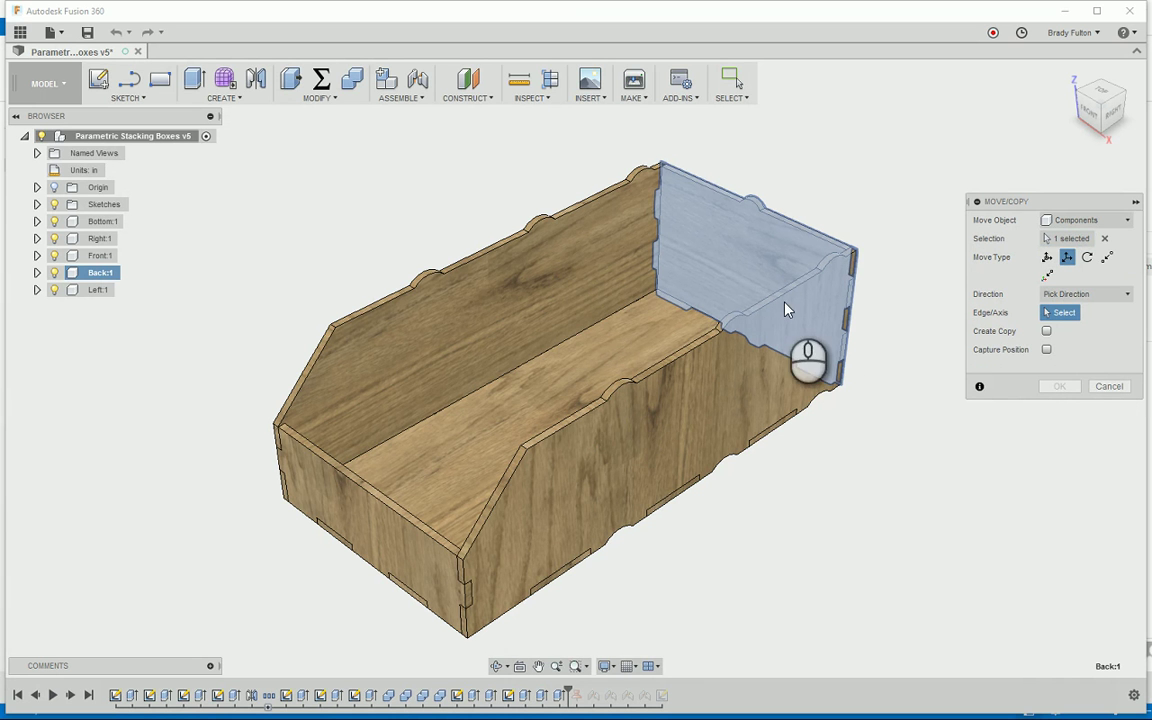
# Step: Use the floor edge as the move direction and turn the origin planes back on
pyautogui.scroll(3, 790, 312)
pyautogui.scroll(2, 825, 316)
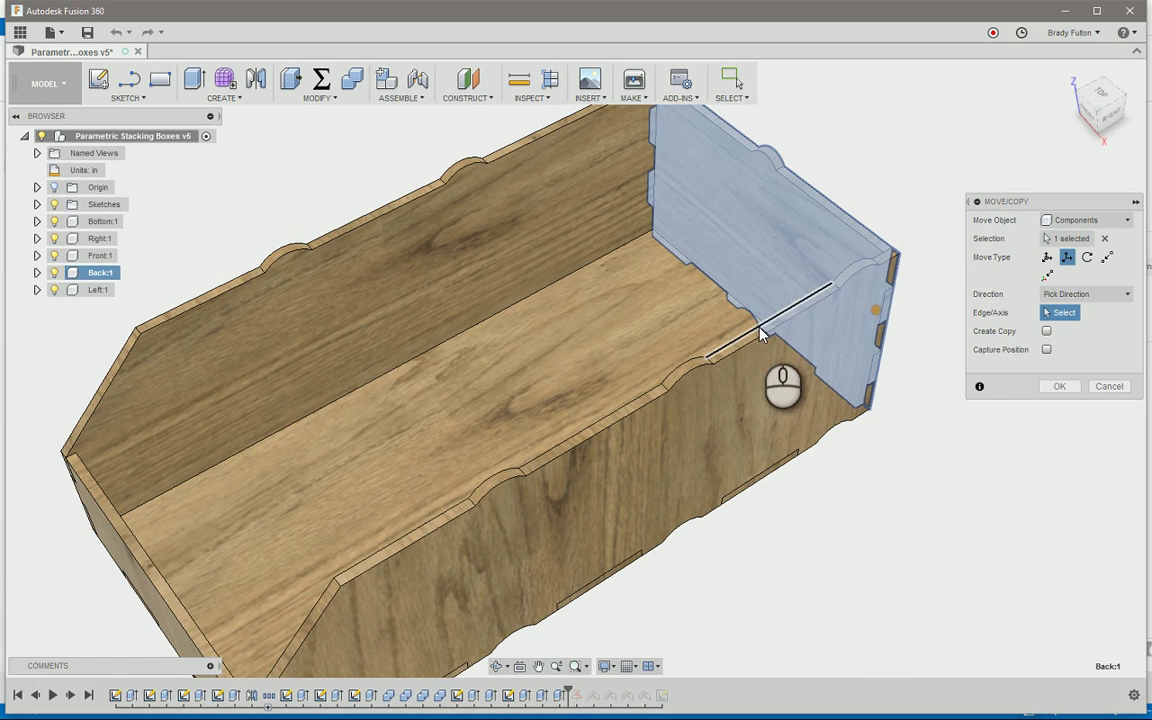
pyautogui.click(758, 332)
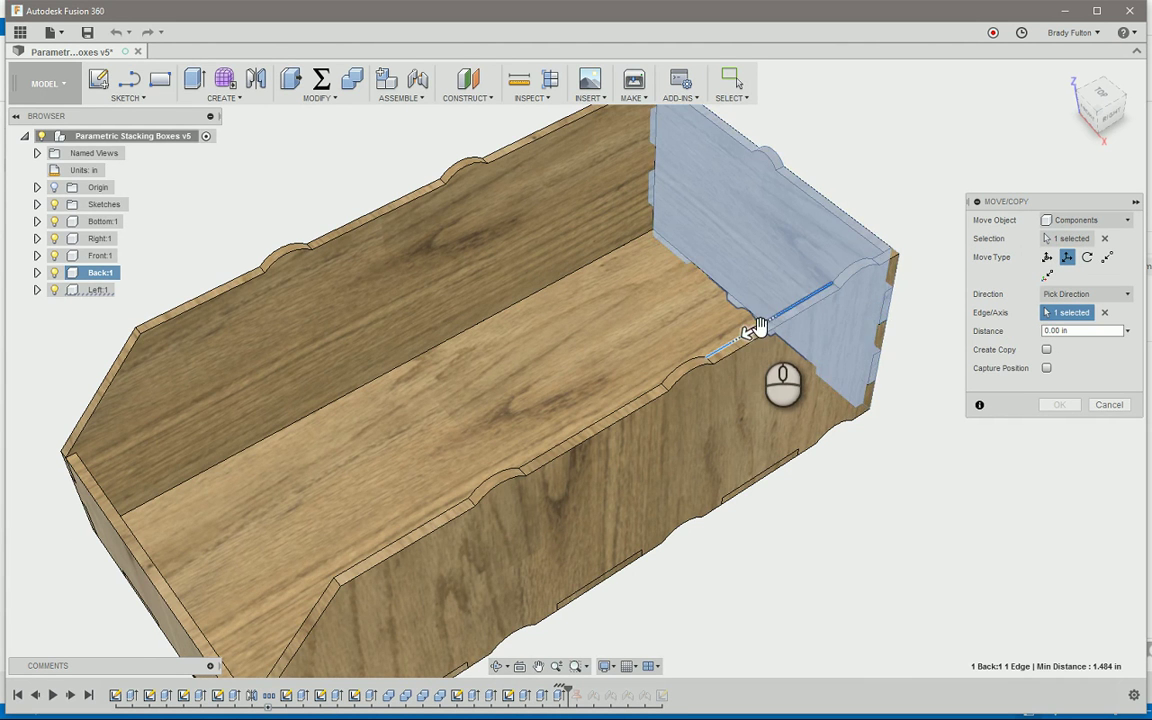
pyautogui.scroll(-3, 950, 160)
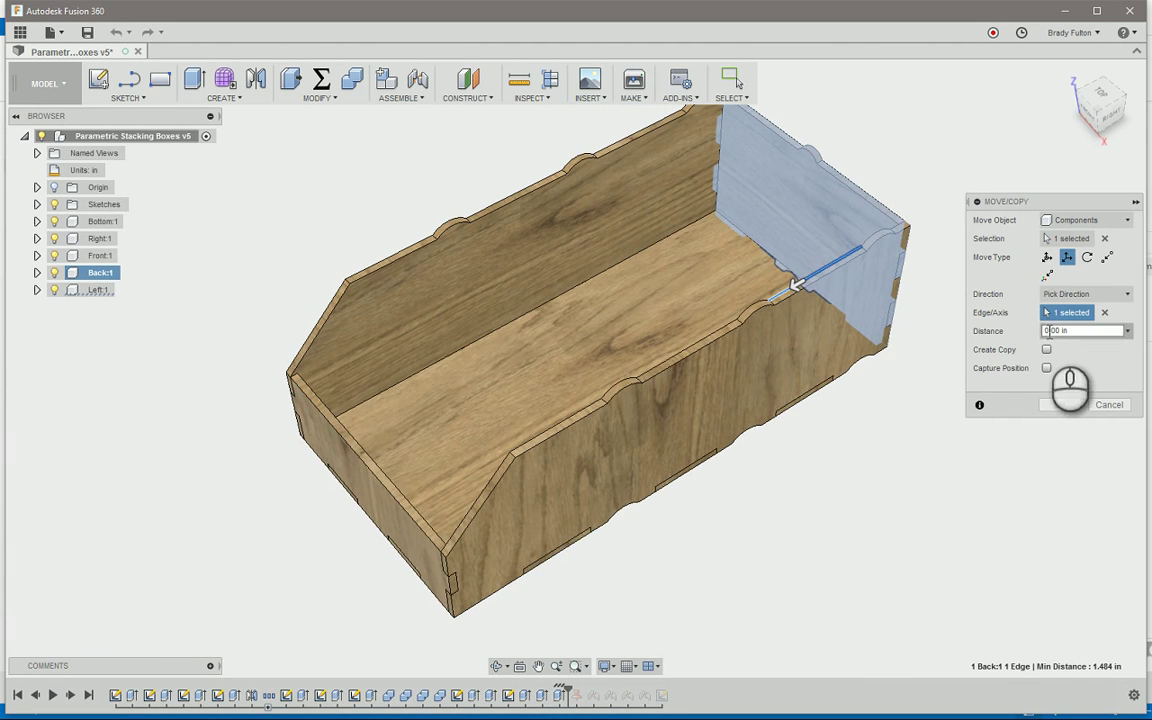
pyautogui.click(1077, 333)
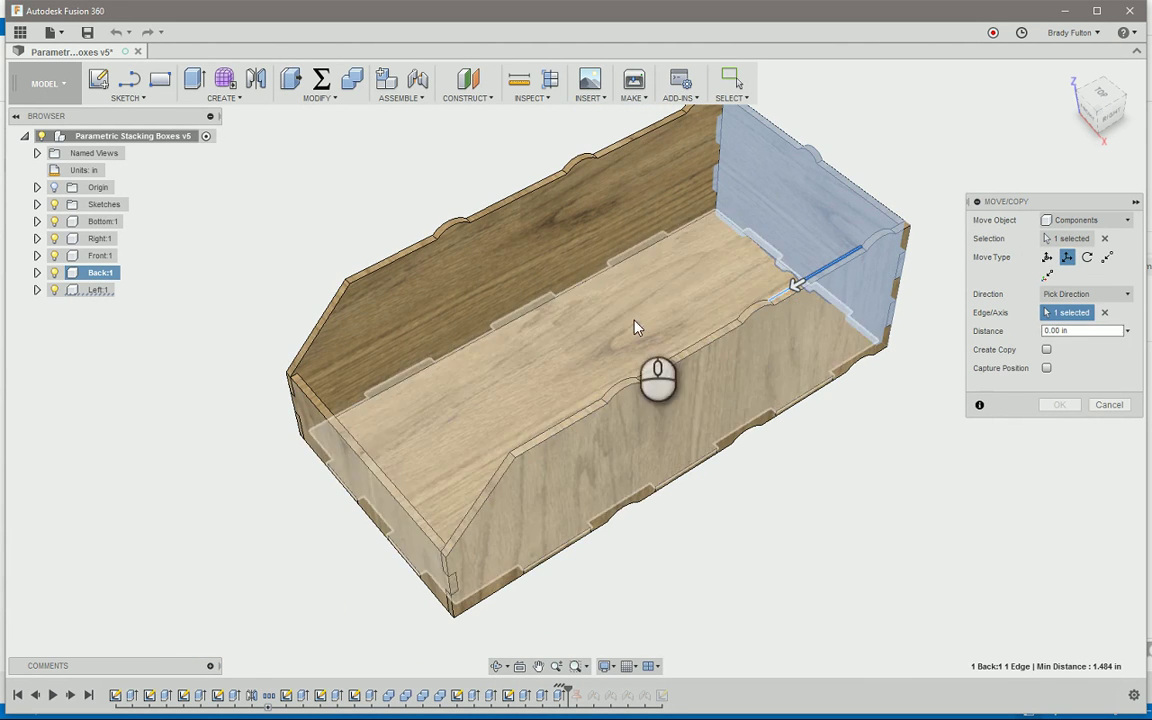
pyautogui.click(56, 189)
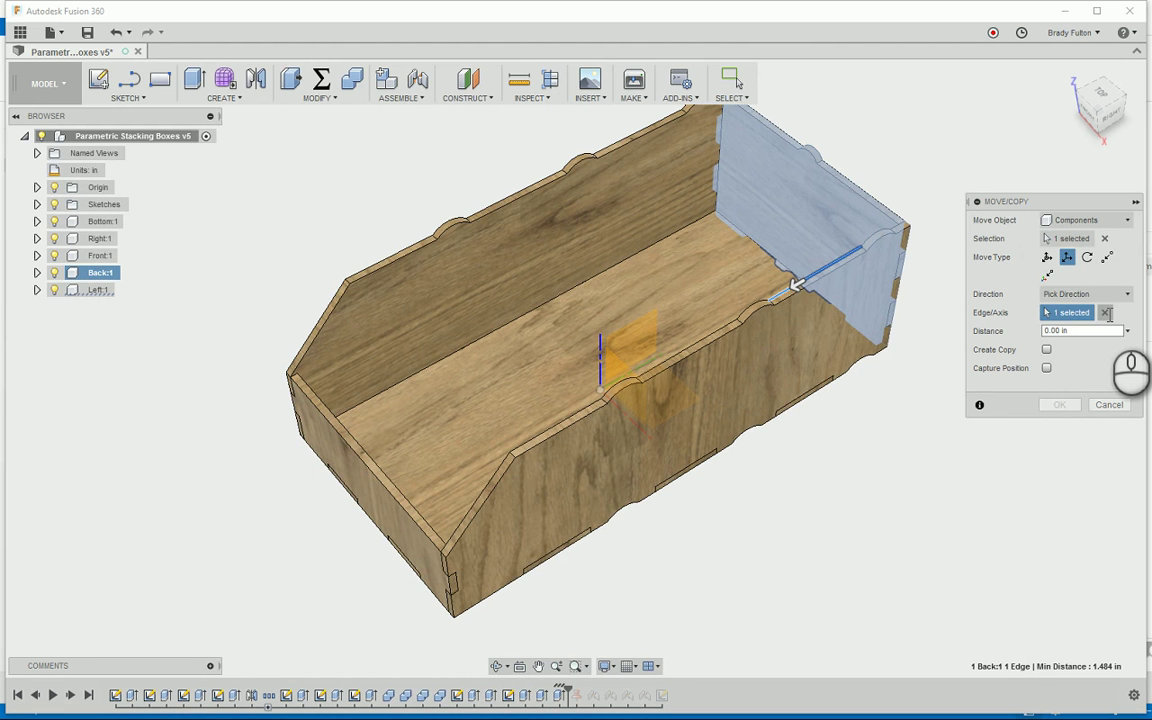
# Step: Set the move distance to about 7.77 in and enable Create Copy
pyautogui.click(1127, 331)
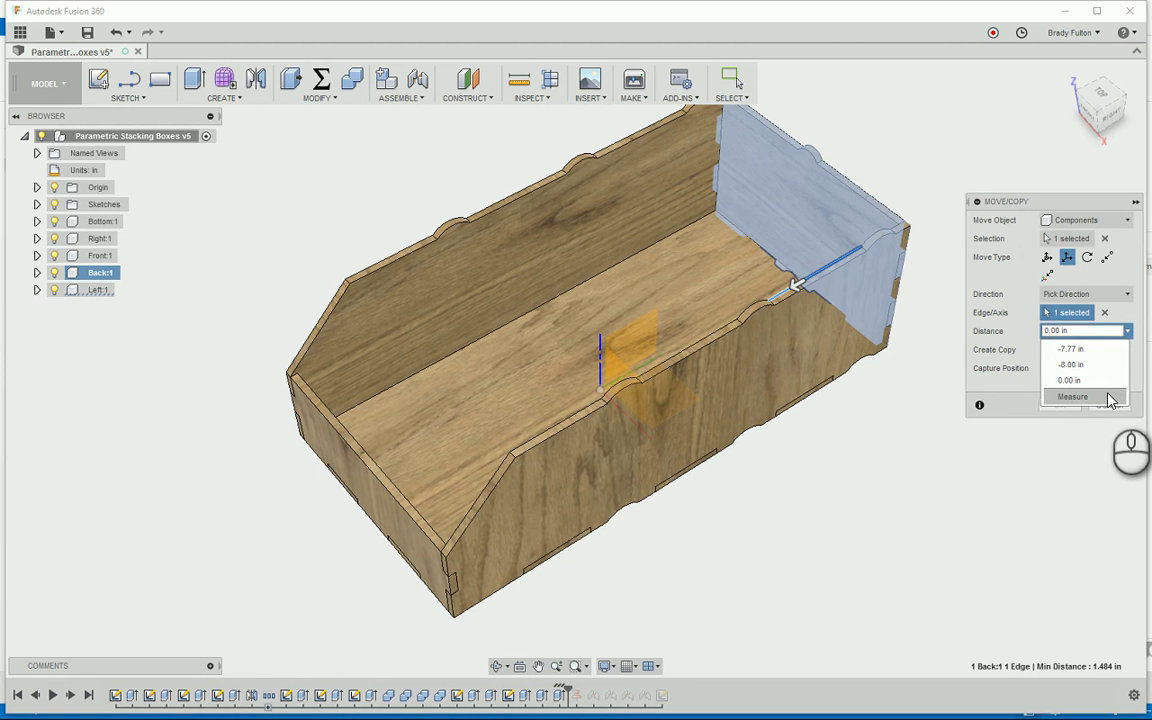
pyautogui.click(1072, 397)
pyautogui.keyDown('shift'); pyautogui.moveTo(805, 218); pyautogui.dragTo(756, 206, button='middle'); pyautogui.keyUp('shift')
pyautogui.scroll(5, 680, 350)
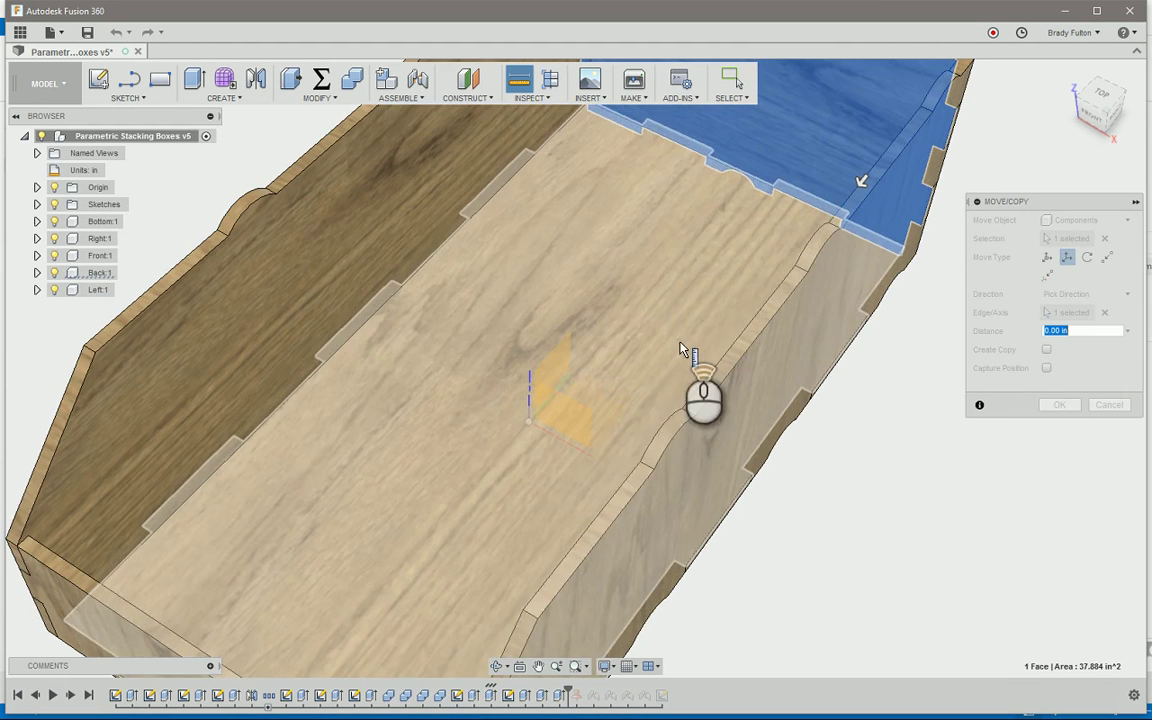
pyautogui.scroll(-3, 620, 390)
pyautogui.scroll(2, 552, 412)
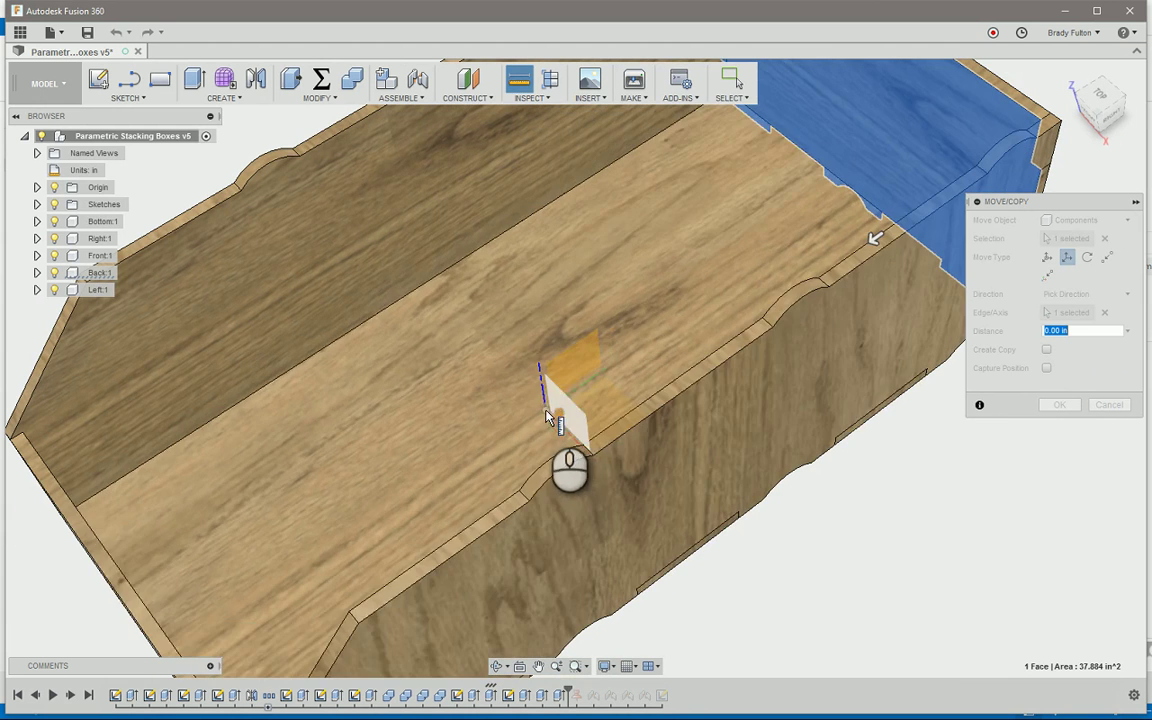
pyautogui.write('7.75')
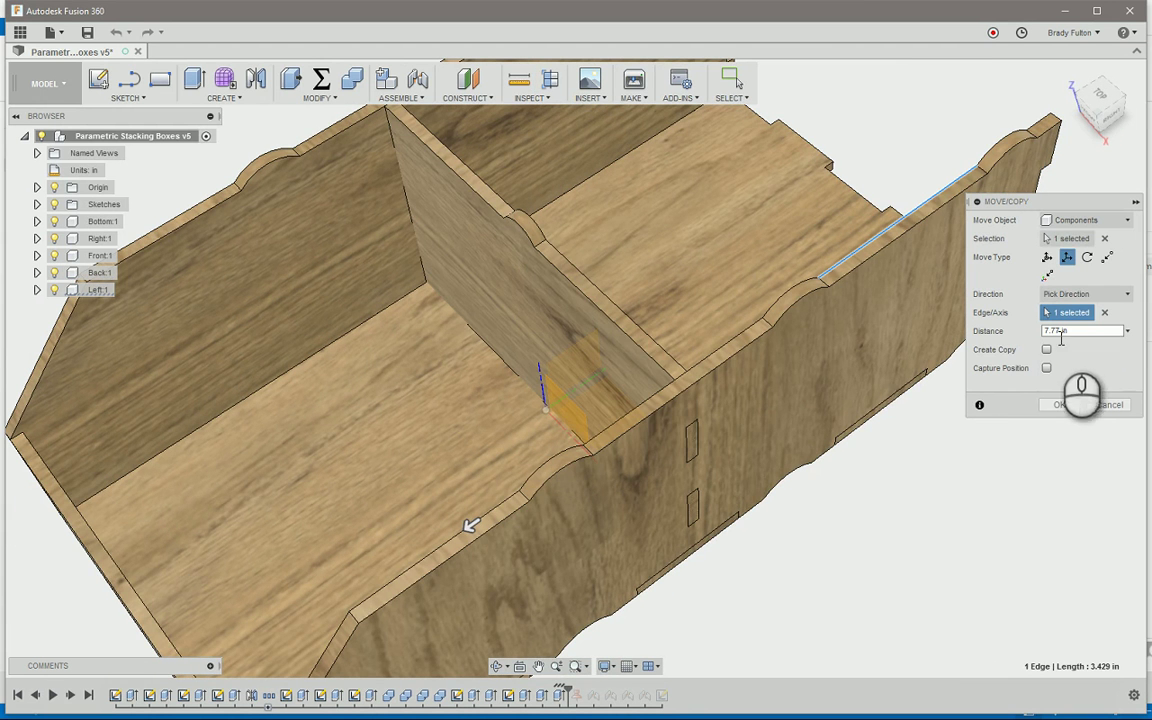
pyautogui.click(1076, 332)
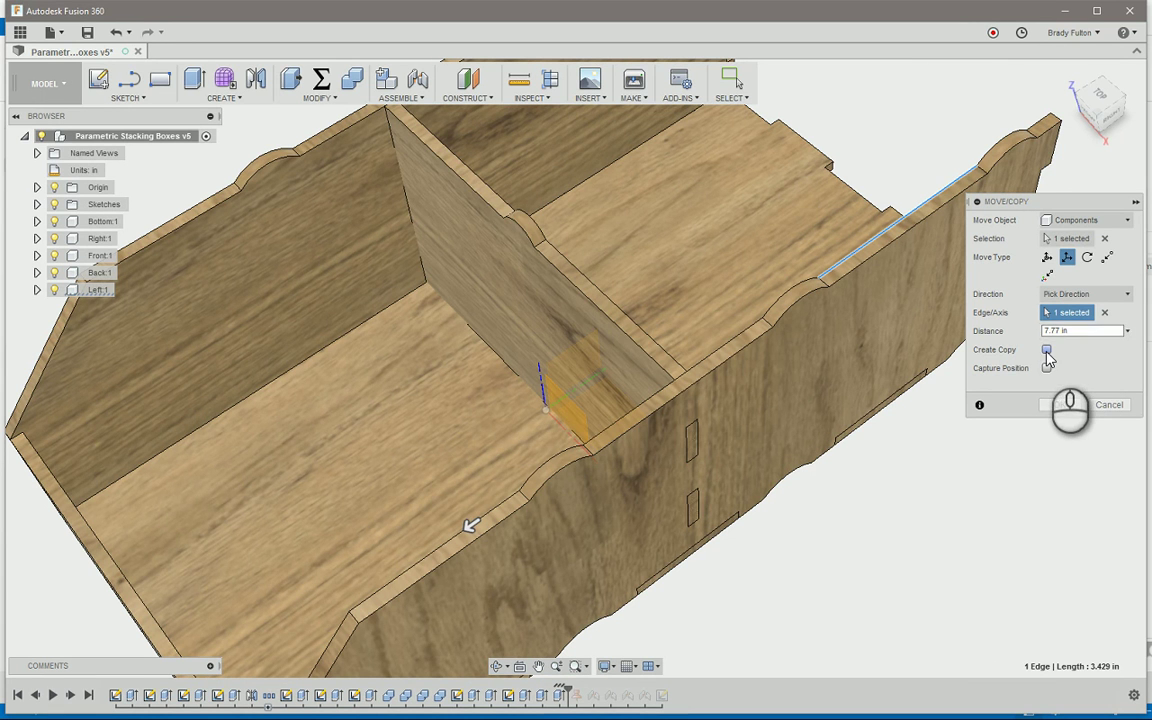
pyautogui.click(1047, 352)
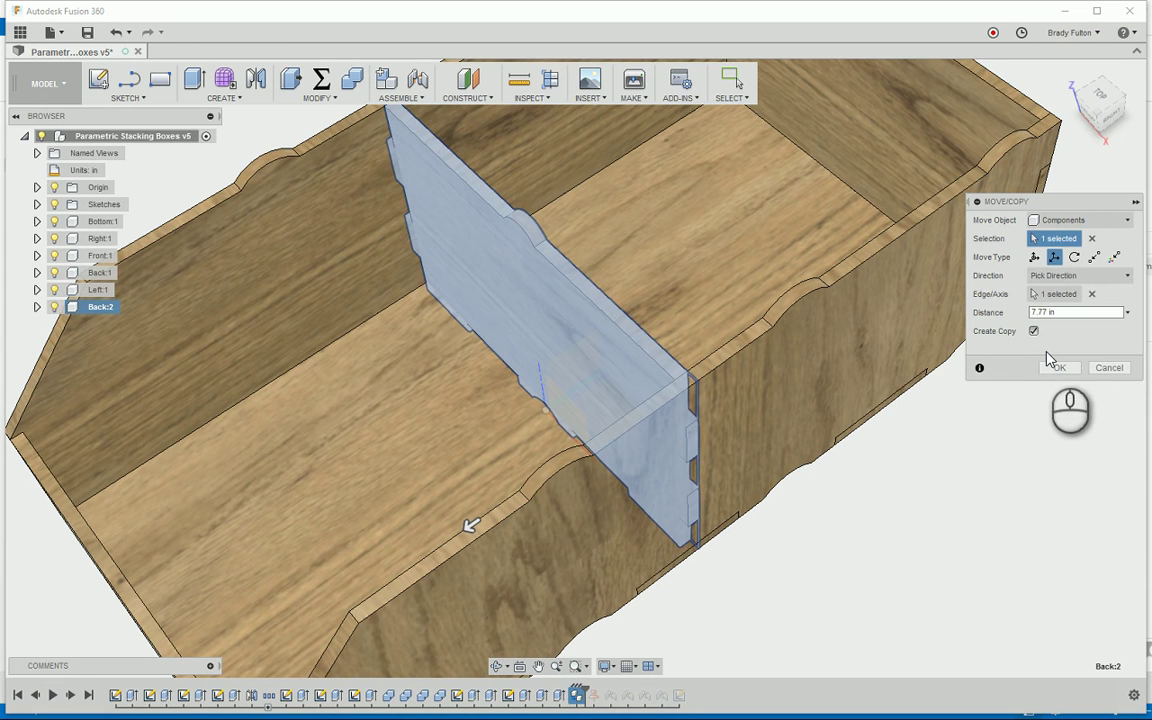
# Step: Commit the Back:2 divider copy, inspect it from the TOP view, then return Home
pyautogui.click(1058, 368)
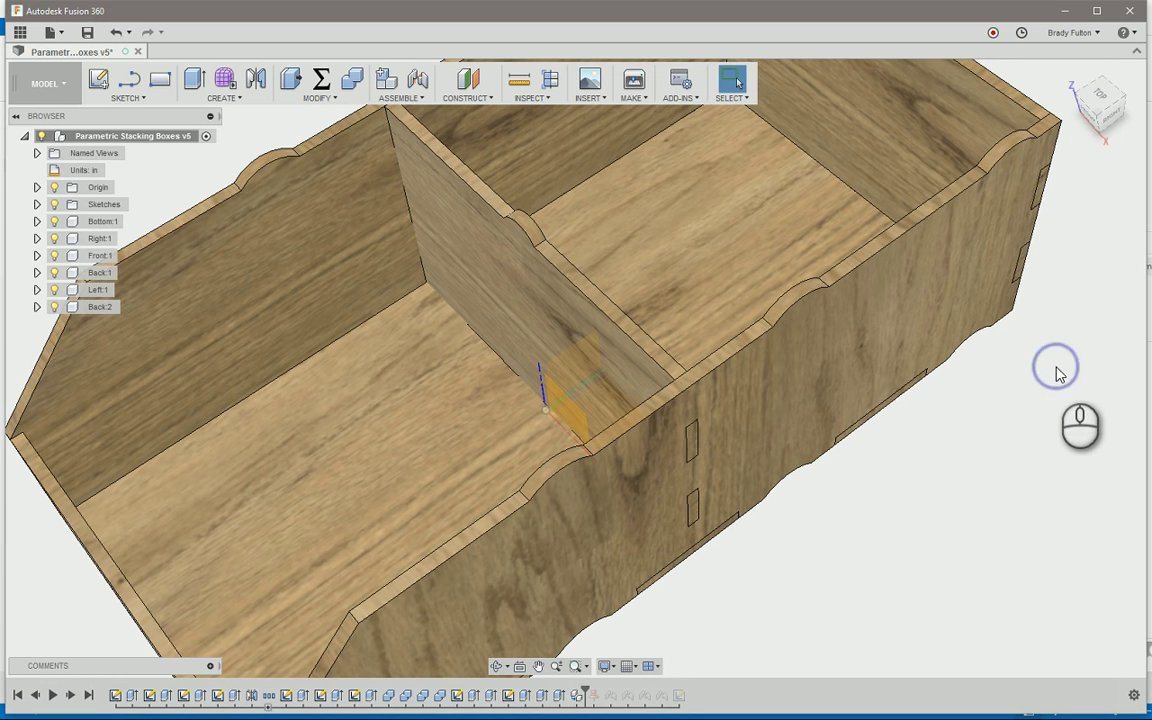
pyautogui.moveTo(1108, 95); pyautogui.dragTo(1095, 100)
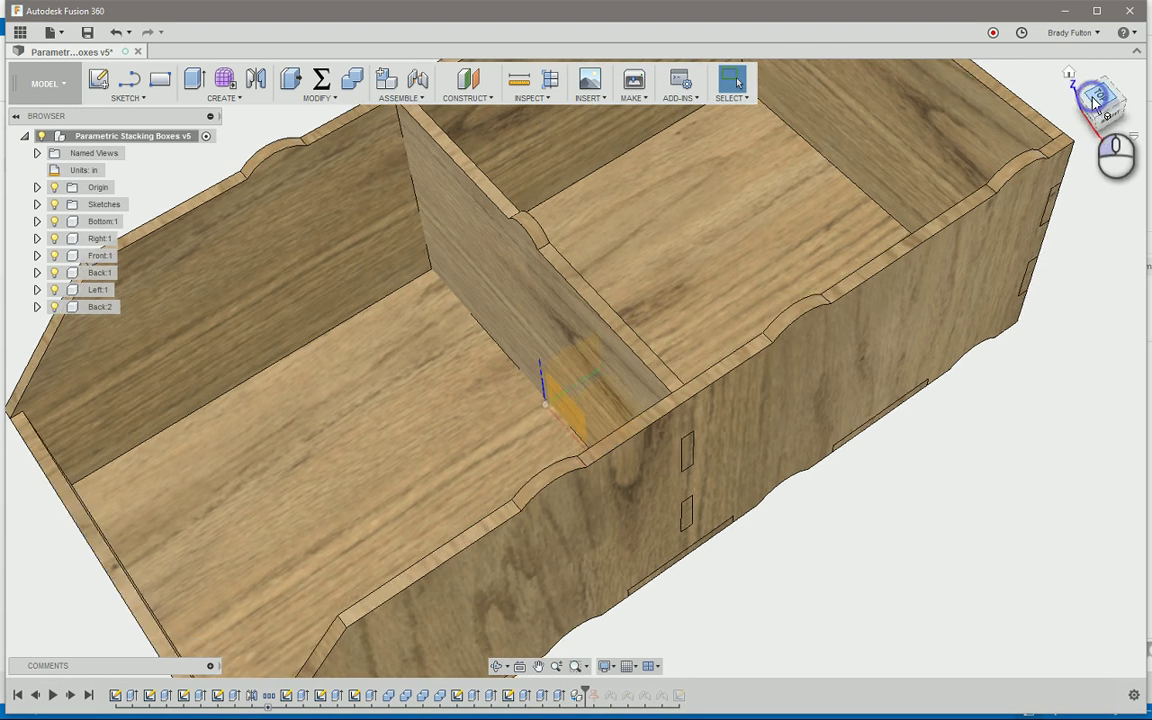
pyautogui.click(1095, 100)
pyautogui.moveTo(882, 208); pyautogui.dragTo(877, 266, button='middle')
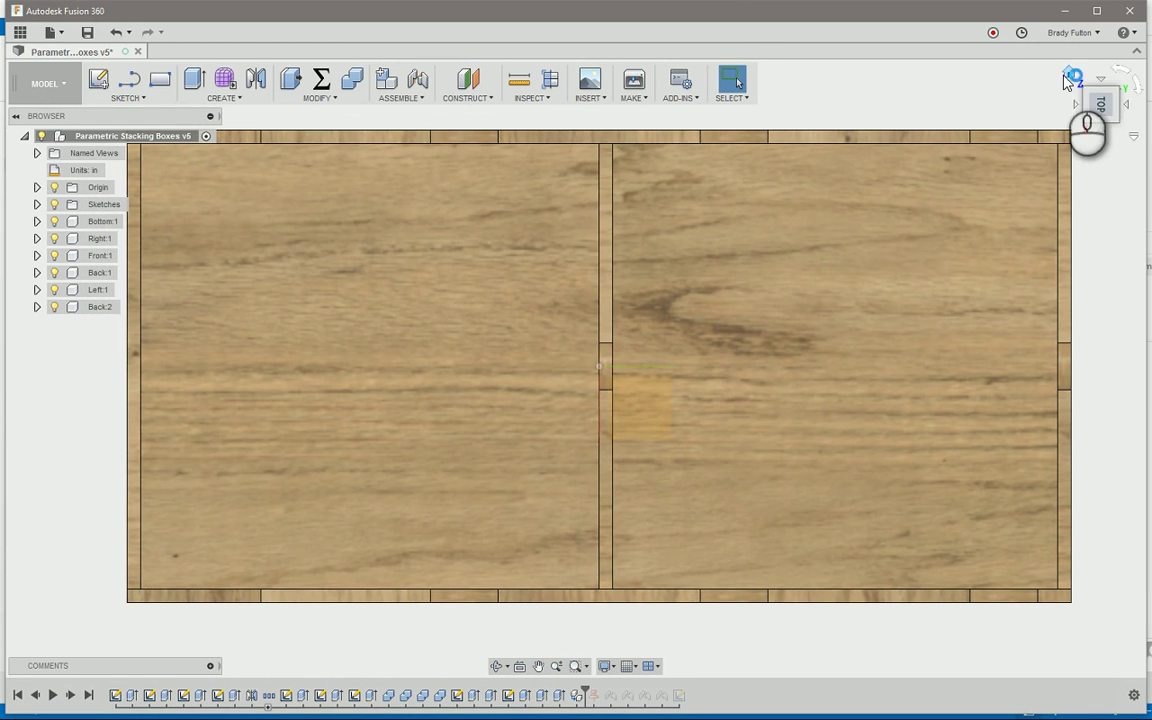
pyautogui.click(1070, 77)
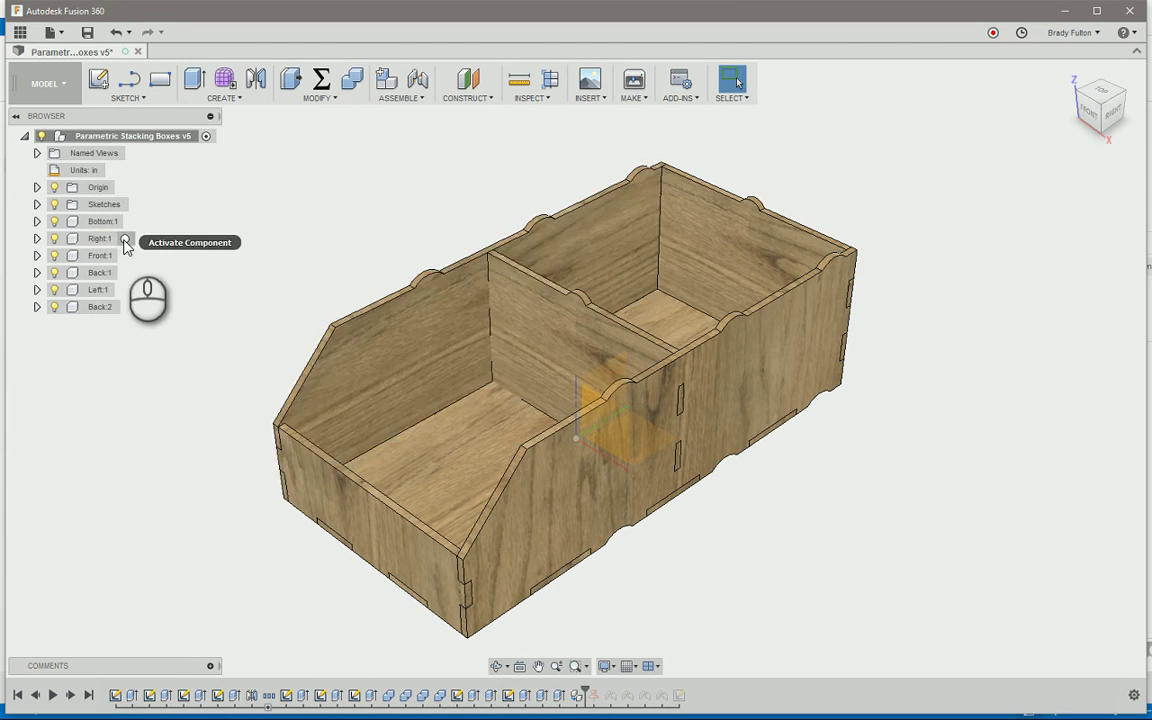
# Step: Cut divider slots into the right wall with Combine Cut, using Back:2 as the tool
pyautogui.click(125, 238)
pyautogui.click(350, 80)
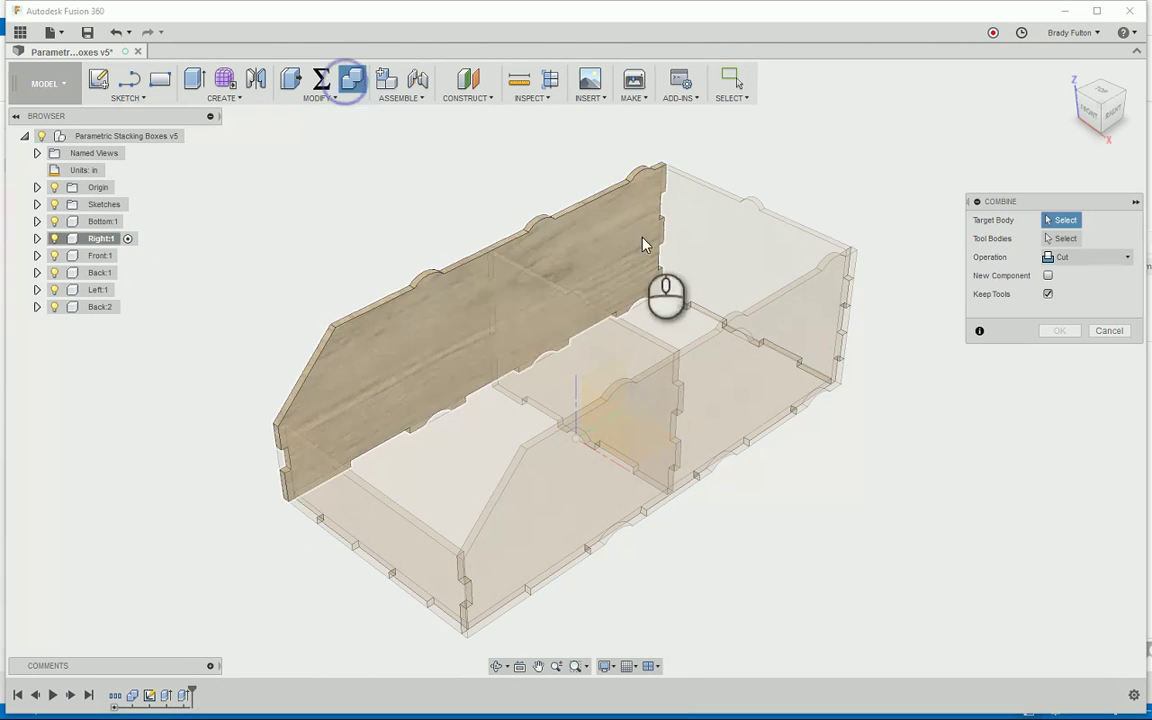
pyautogui.click(419, 347)
pyautogui.click(537, 350)
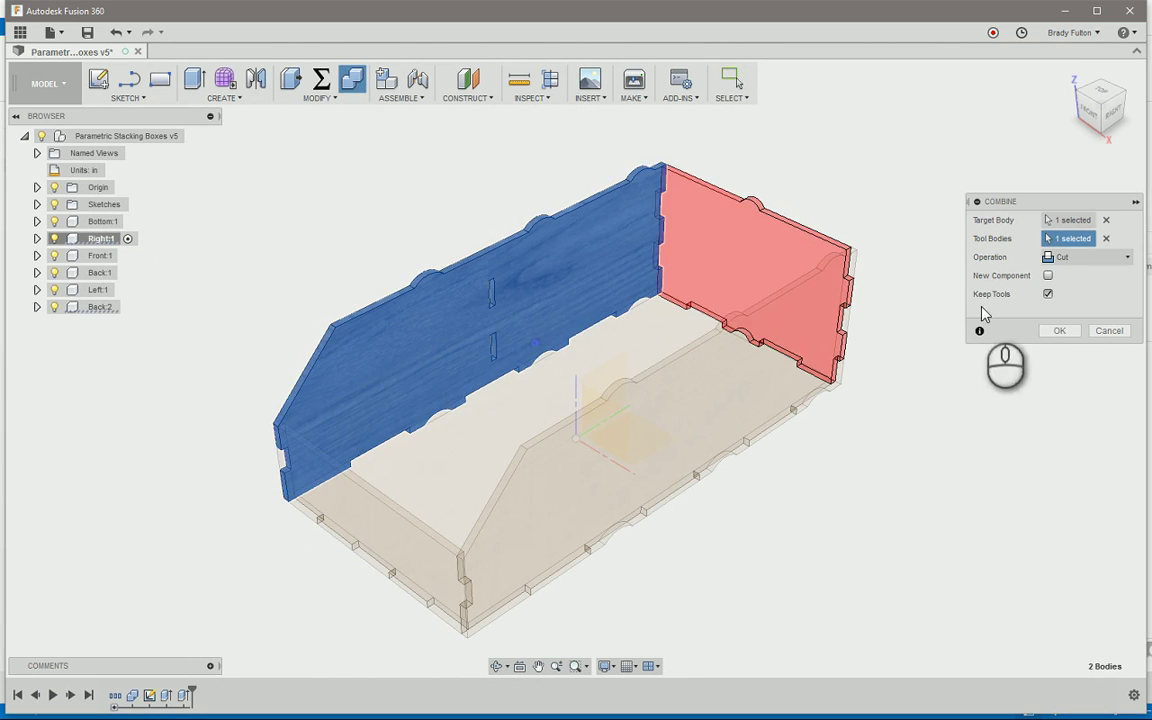
pyautogui.click(1060, 331)
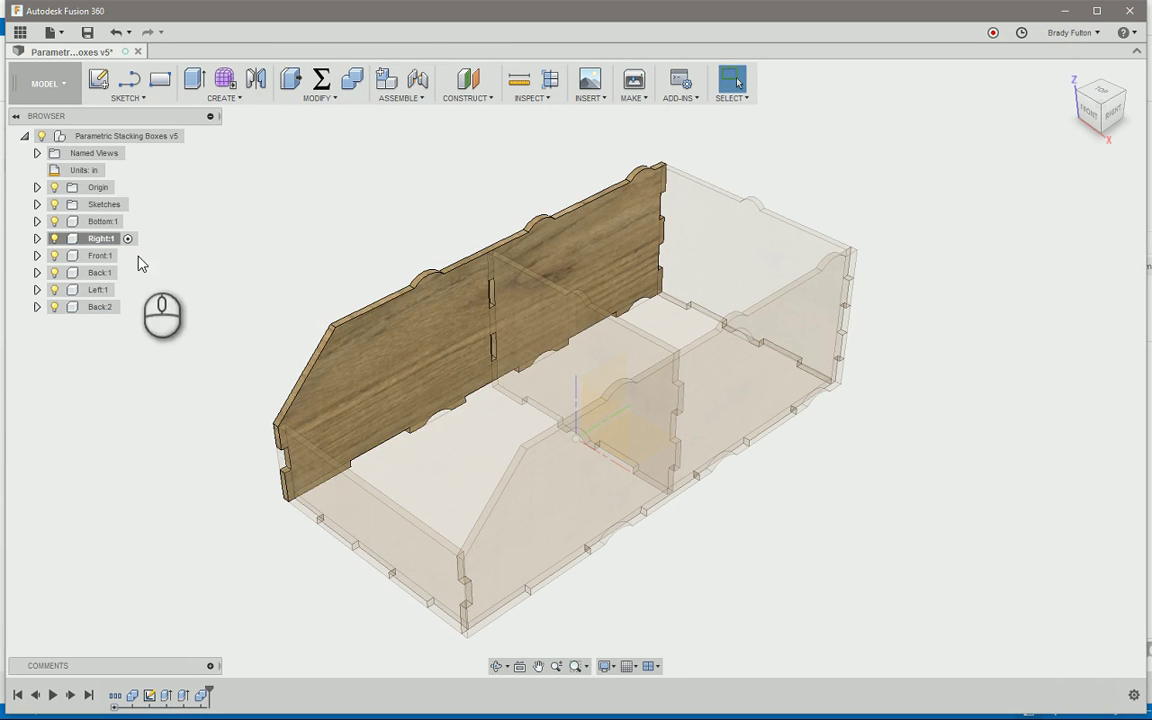
# Step: Cut matching divider slots into the left wall with Combine Cut
pyautogui.click(99, 289)
pyautogui.click(558, 466)
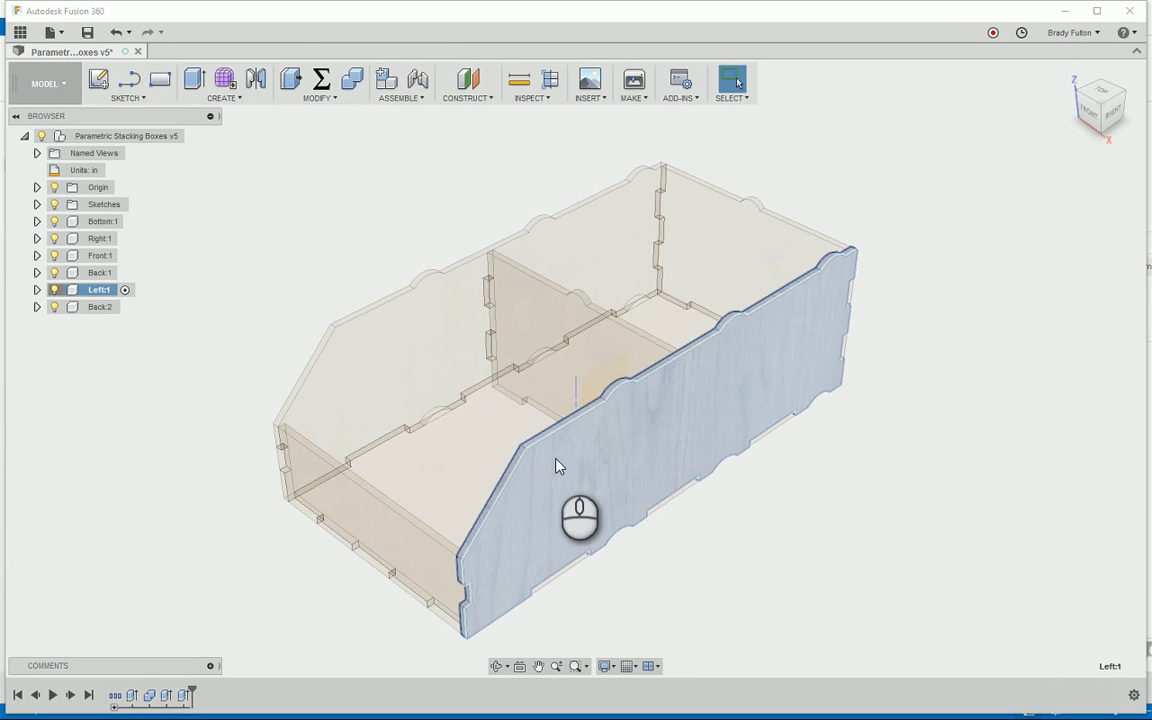
pyautogui.click(352, 79)
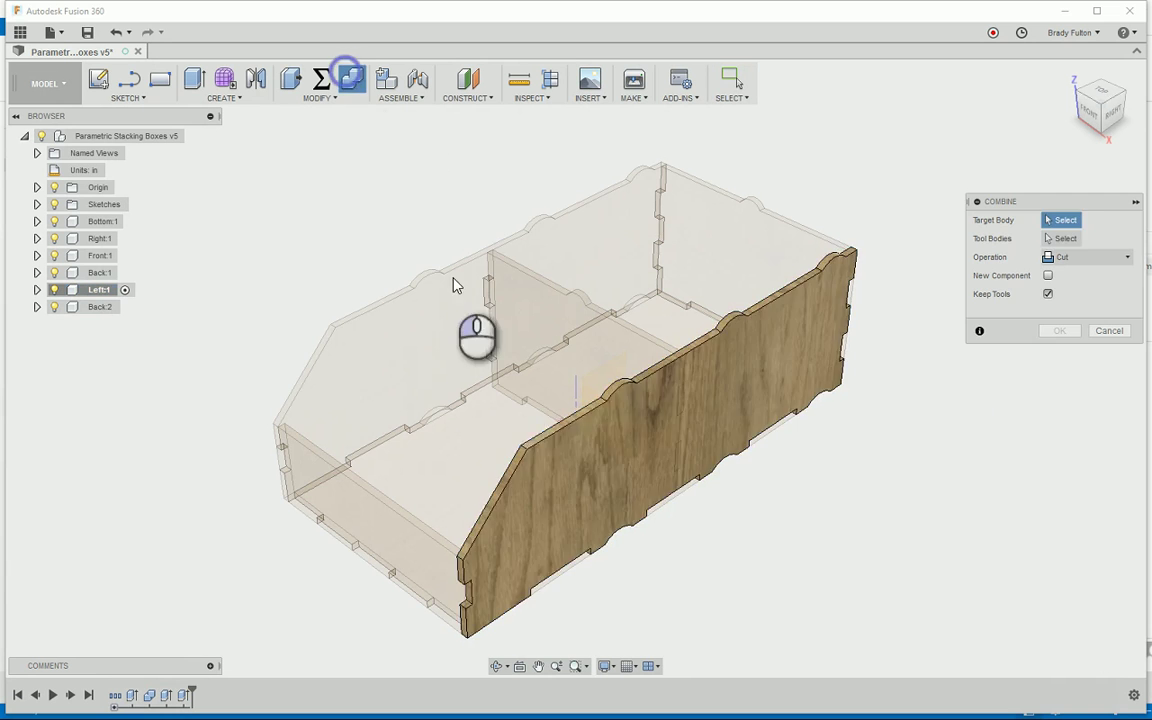
pyautogui.click(558, 461)
pyautogui.click(608, 352)
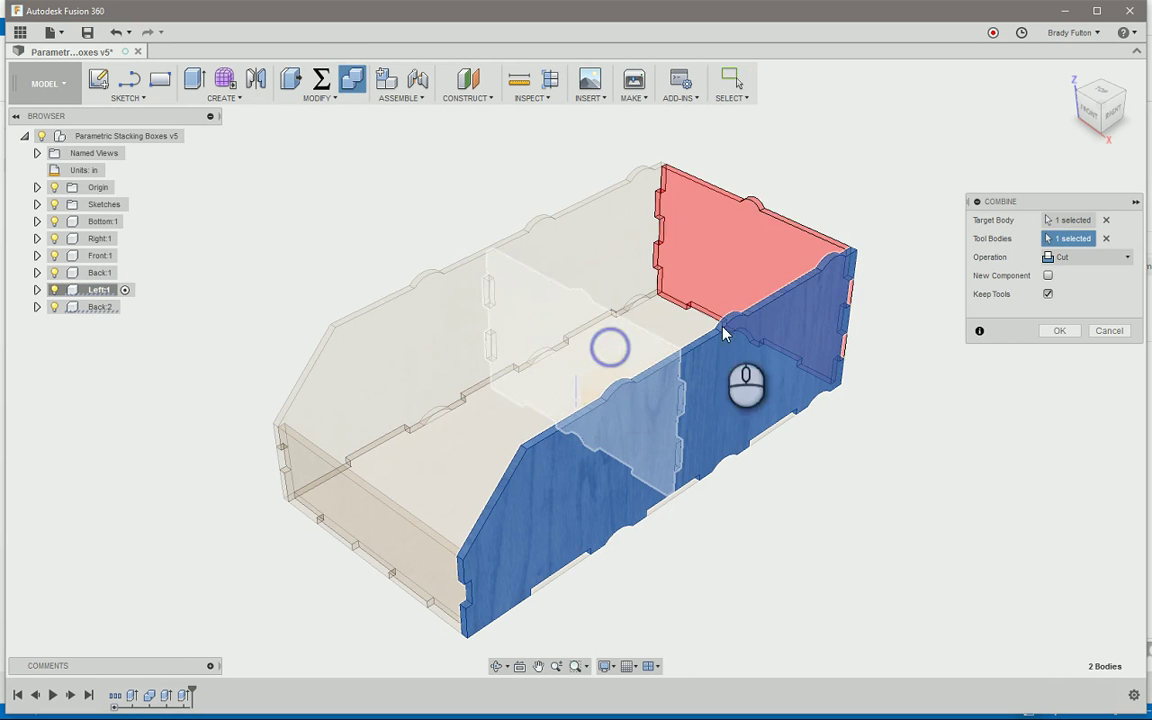
pyautogui.click(1058, 330)
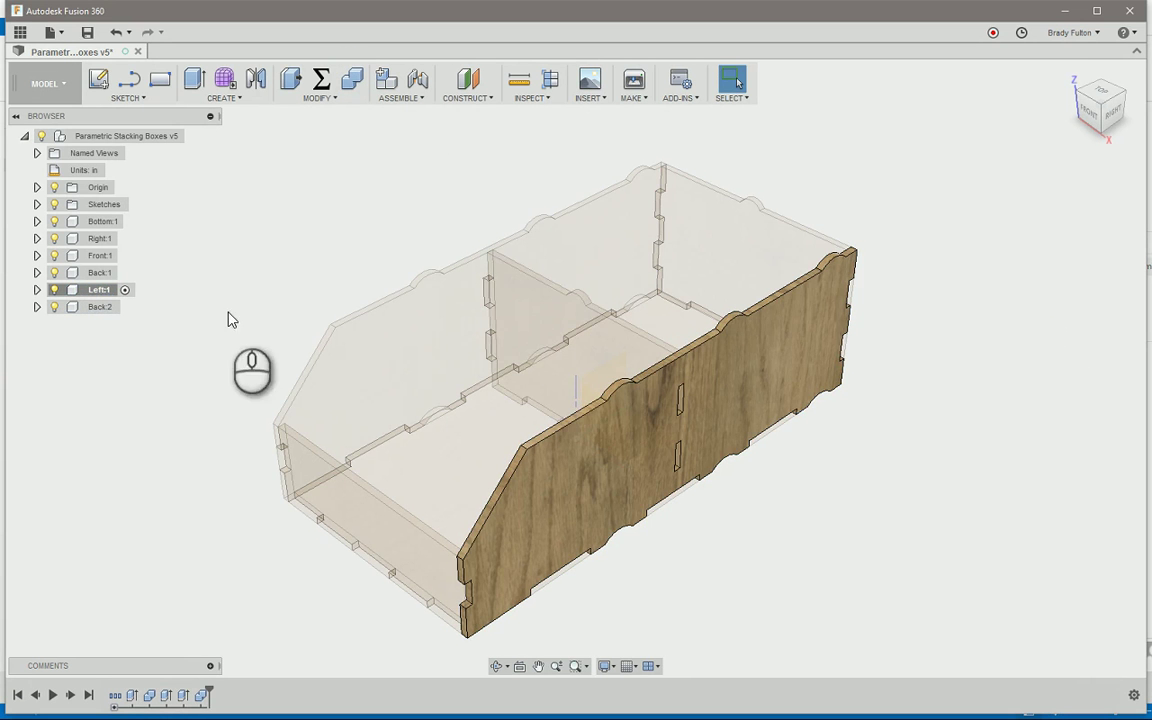
# Step: Cut the Back:2 divider against the bottom panel, then reactivate the top-level assembly
pyautogui.click(104, 307)
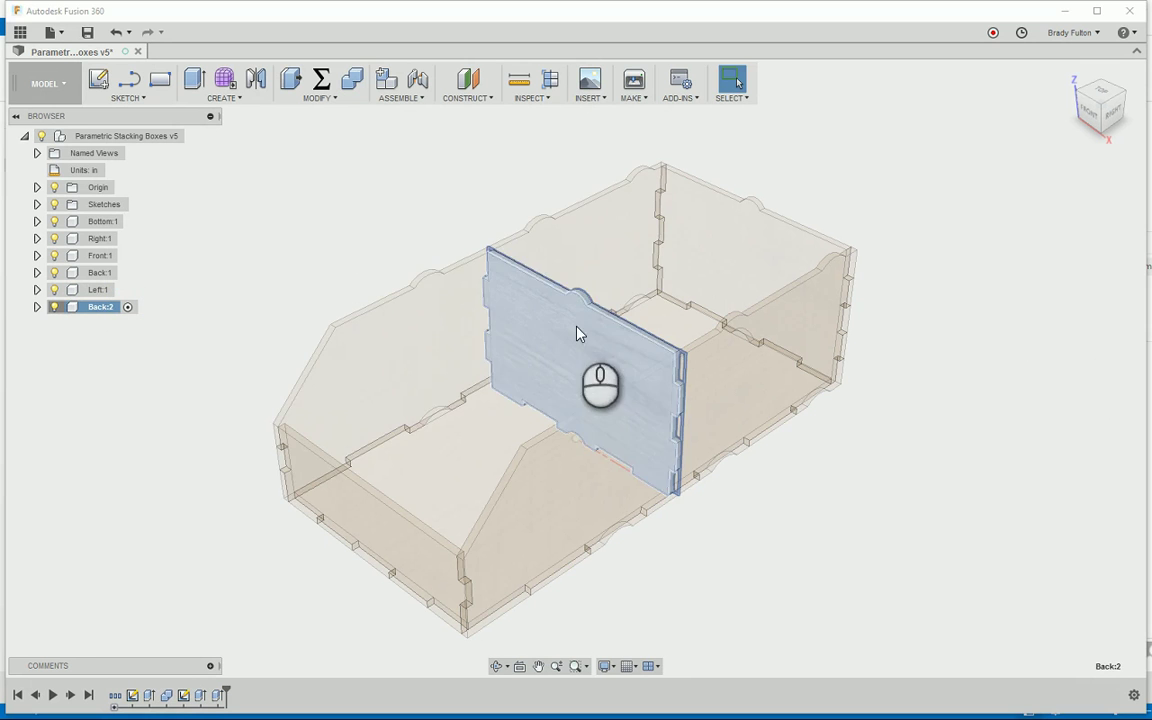
pyautogui.click(352, 82)
pyautogui.click(586, 329)
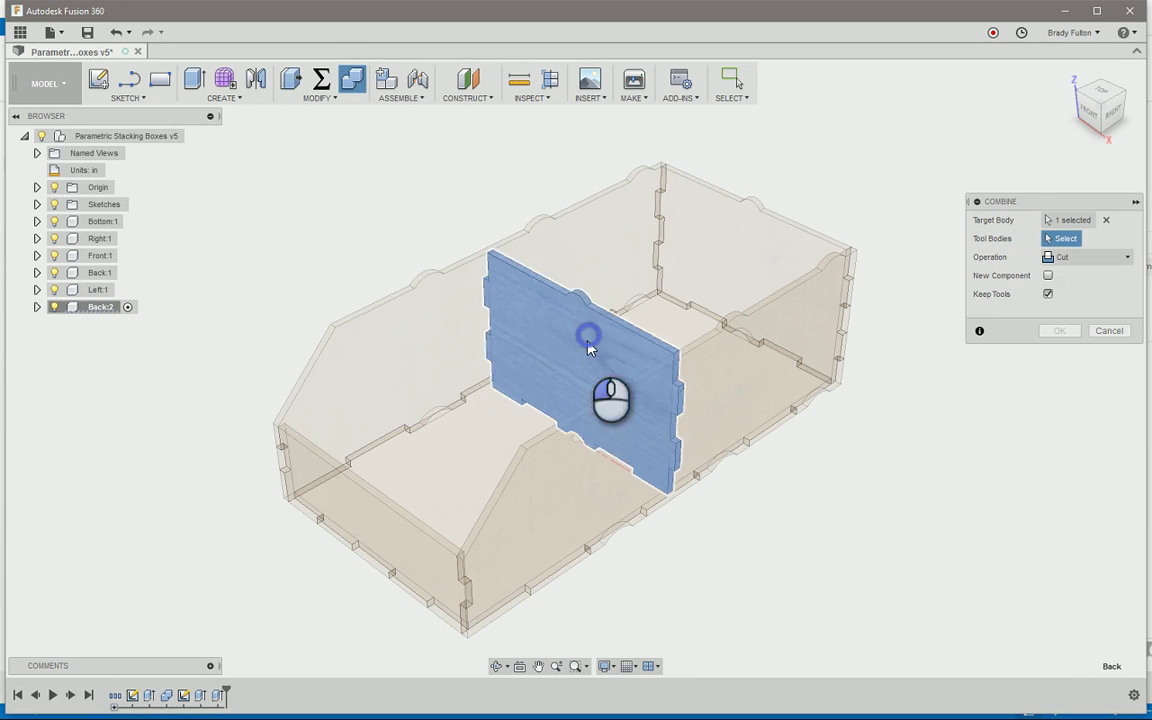
pyautogui.click(479, 471)
pyautogui.click(1059, 330)
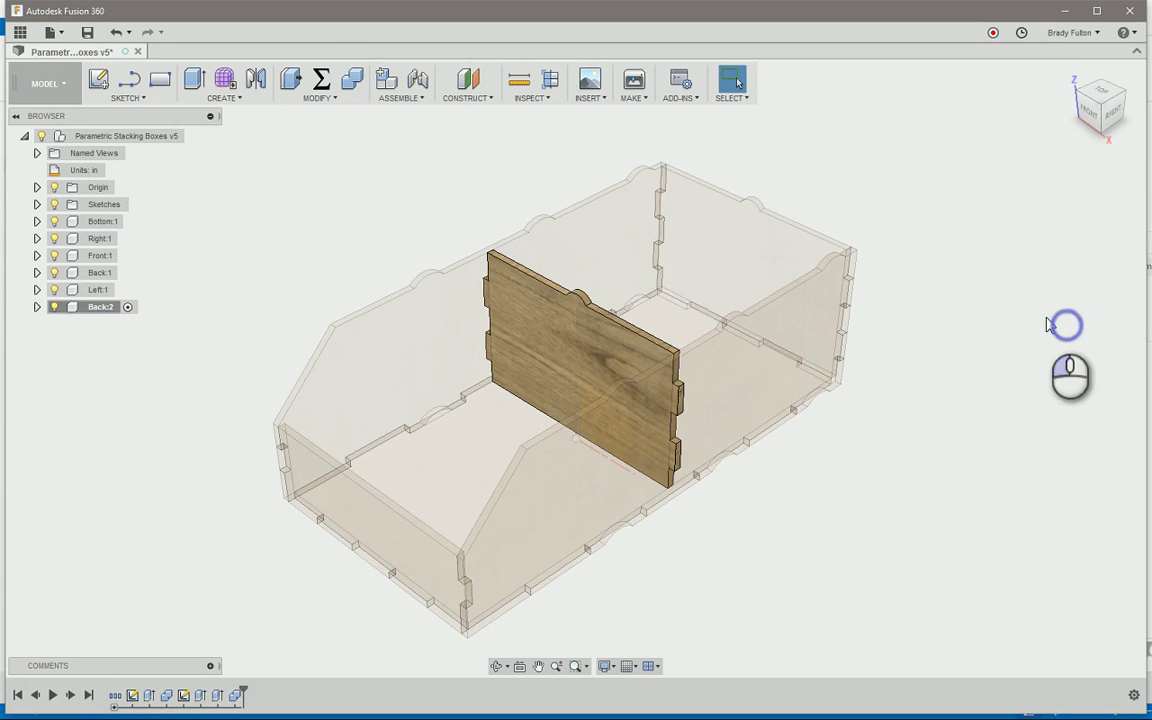
pyautogui.click(206, 136)
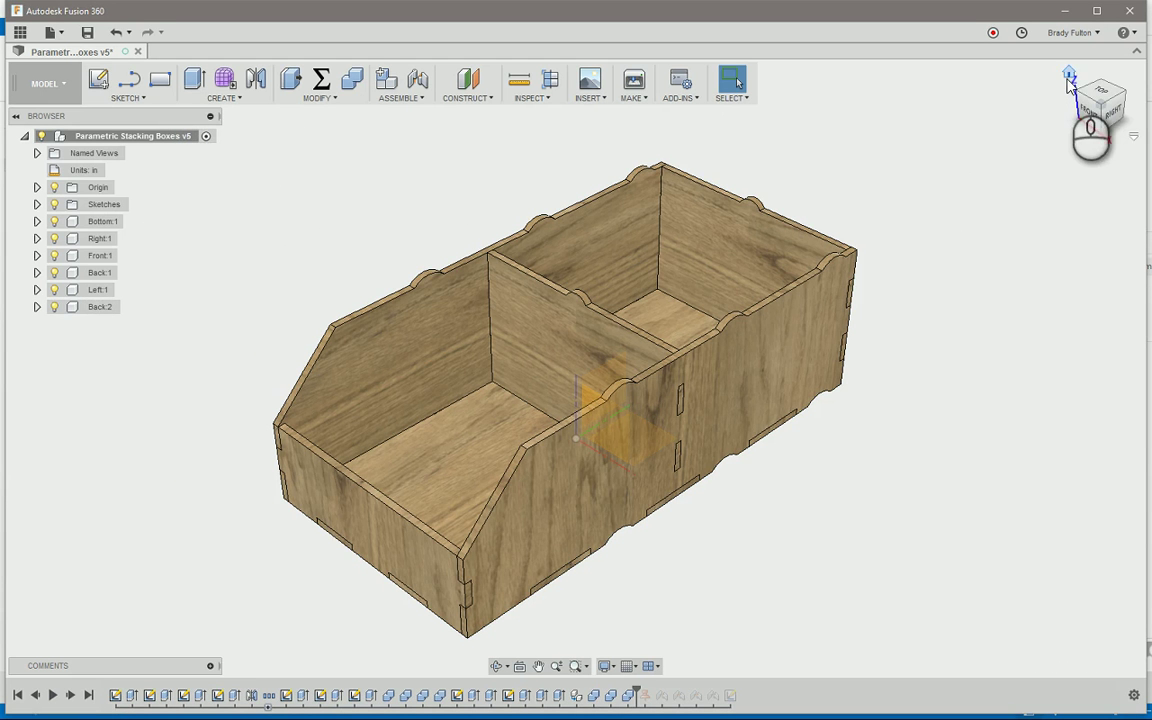
# Step: Hide the Origin planes and axes, leaving only the two-compartment box visible
pyautogui.click(54, 187)
pyautogui.click(364, 195)
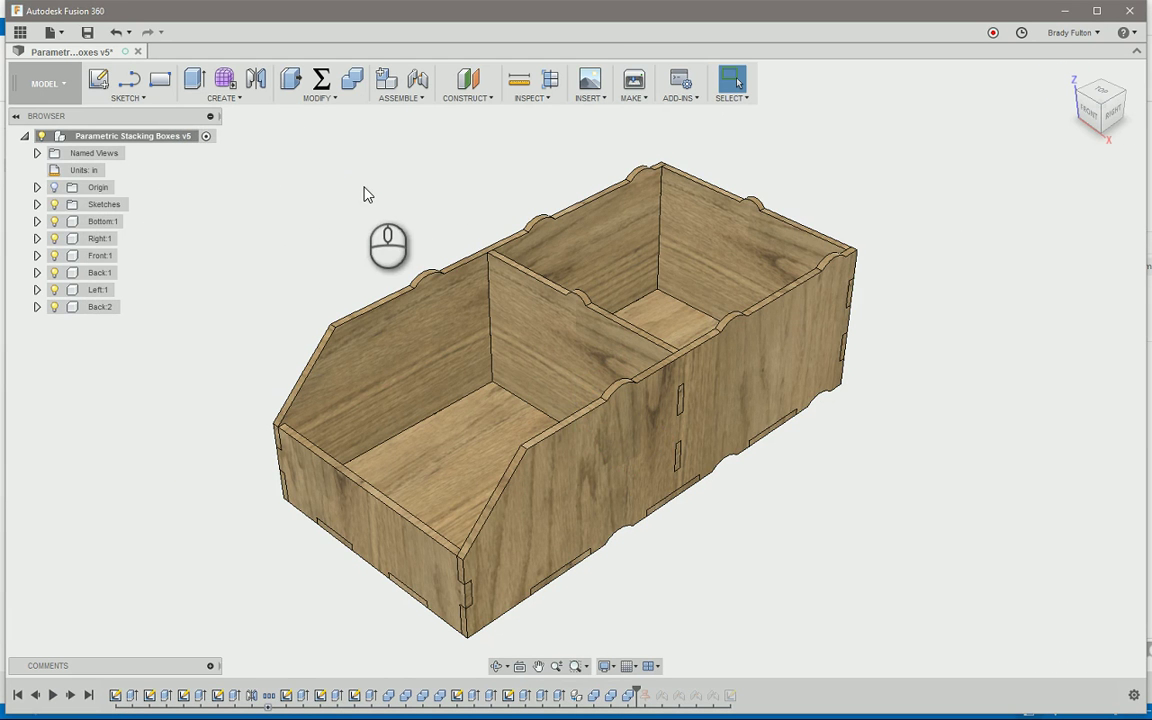